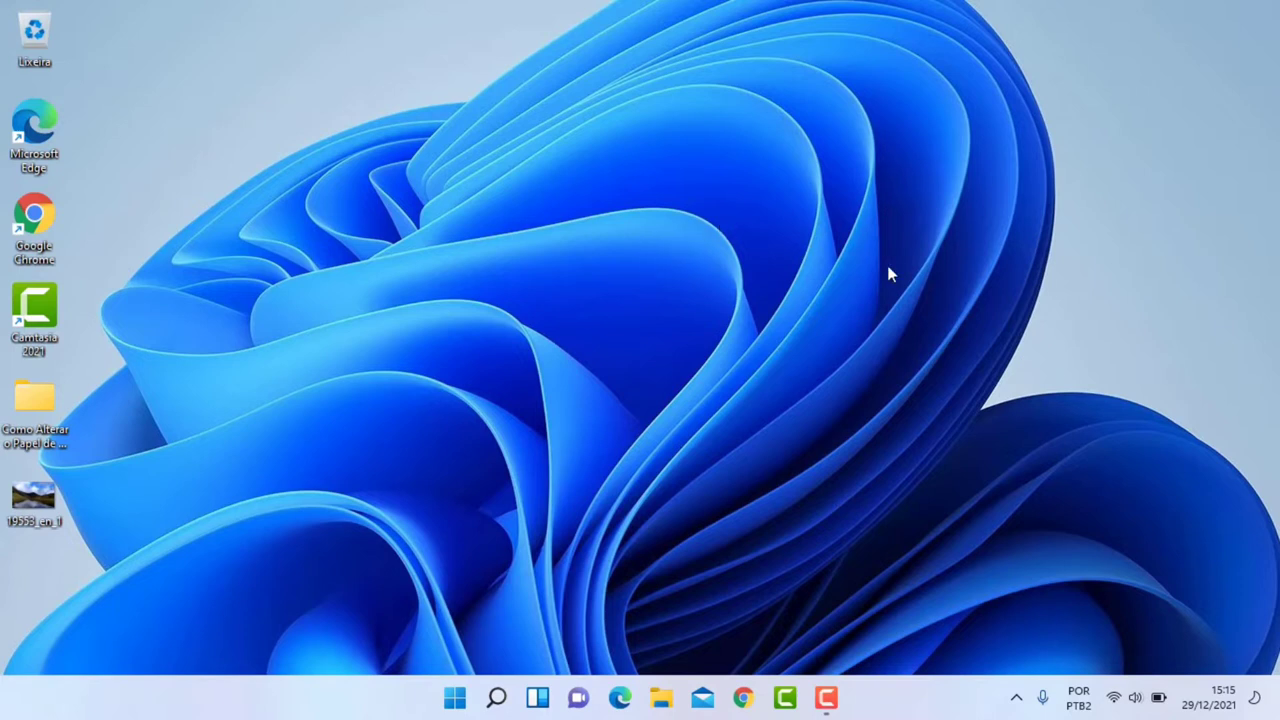
# Open the desktop's Tela de fundo personalization settings and keep the background type set to Imagem.
pyautogui.rightClick(1102, 207)
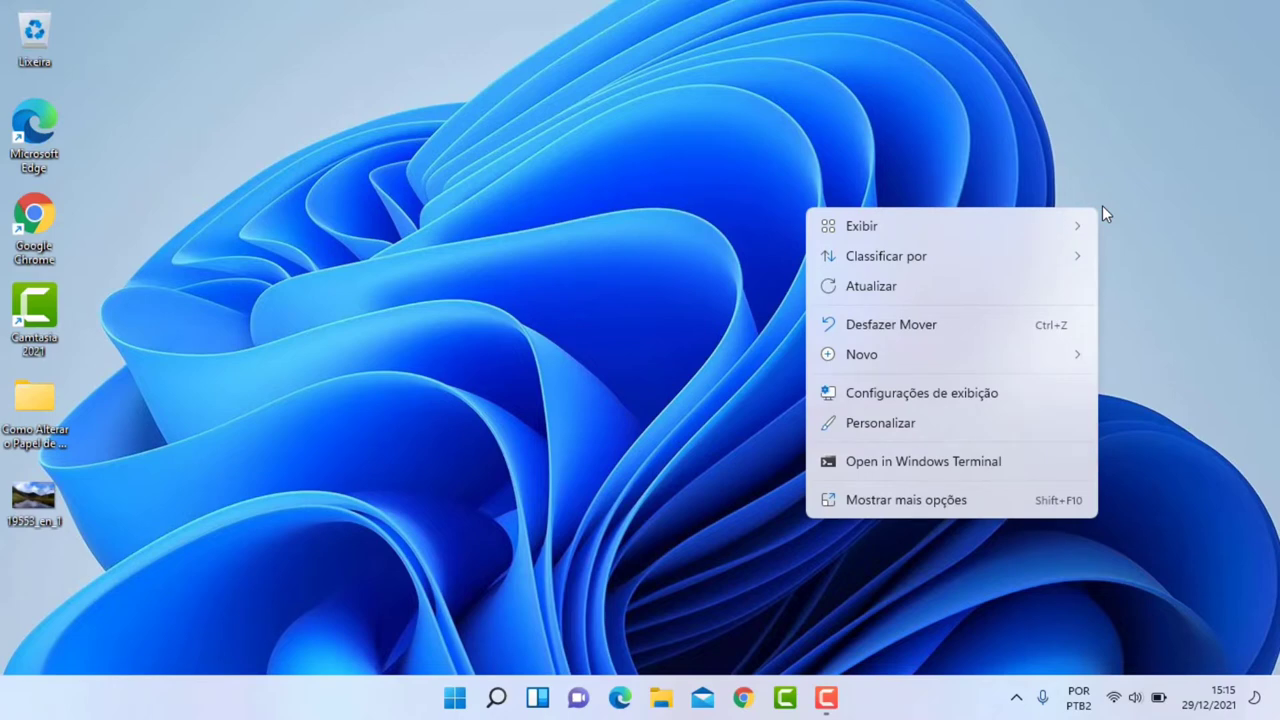
pyautogui.click(920, 425)
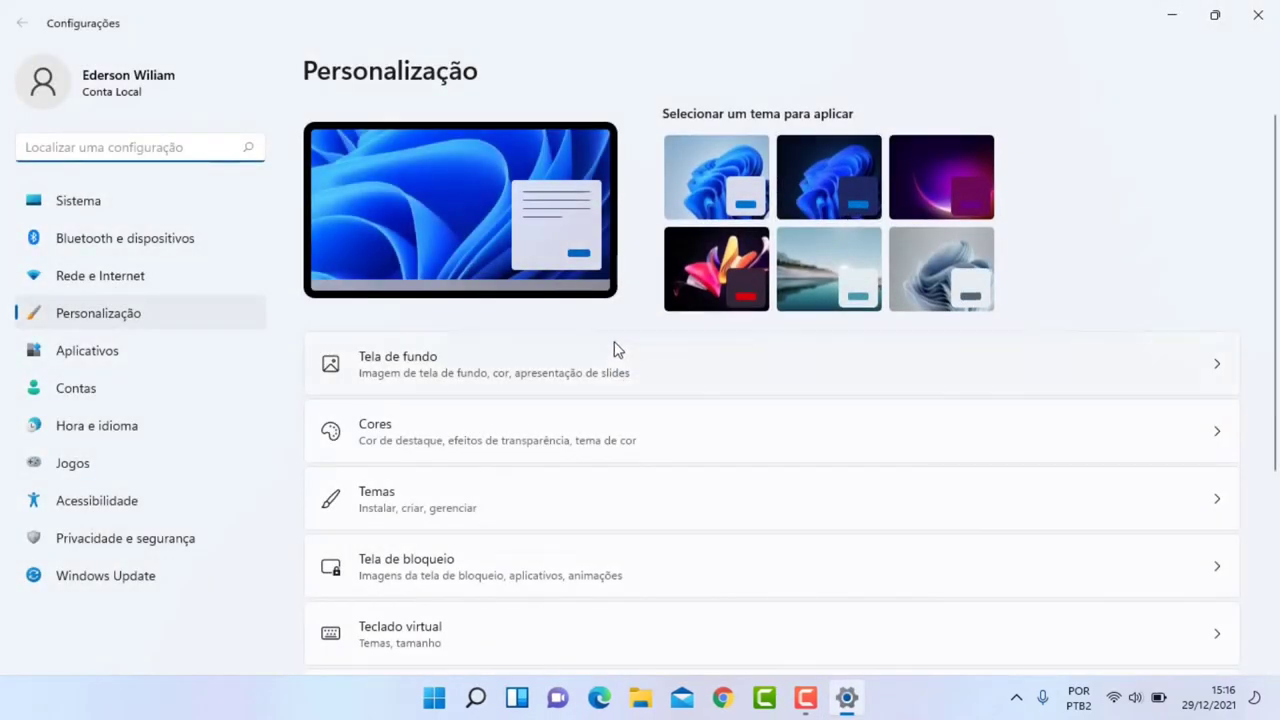
pyautogui.click(588, 372)
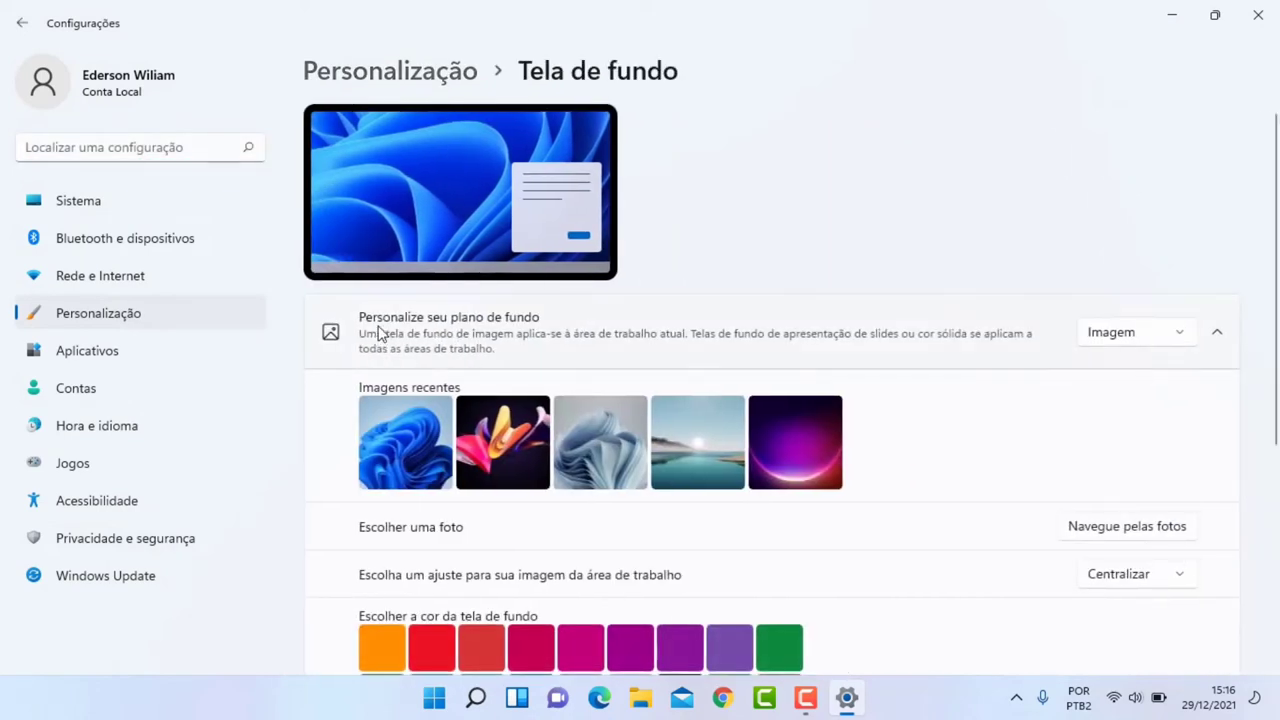
pyautogui.click(22, 22)
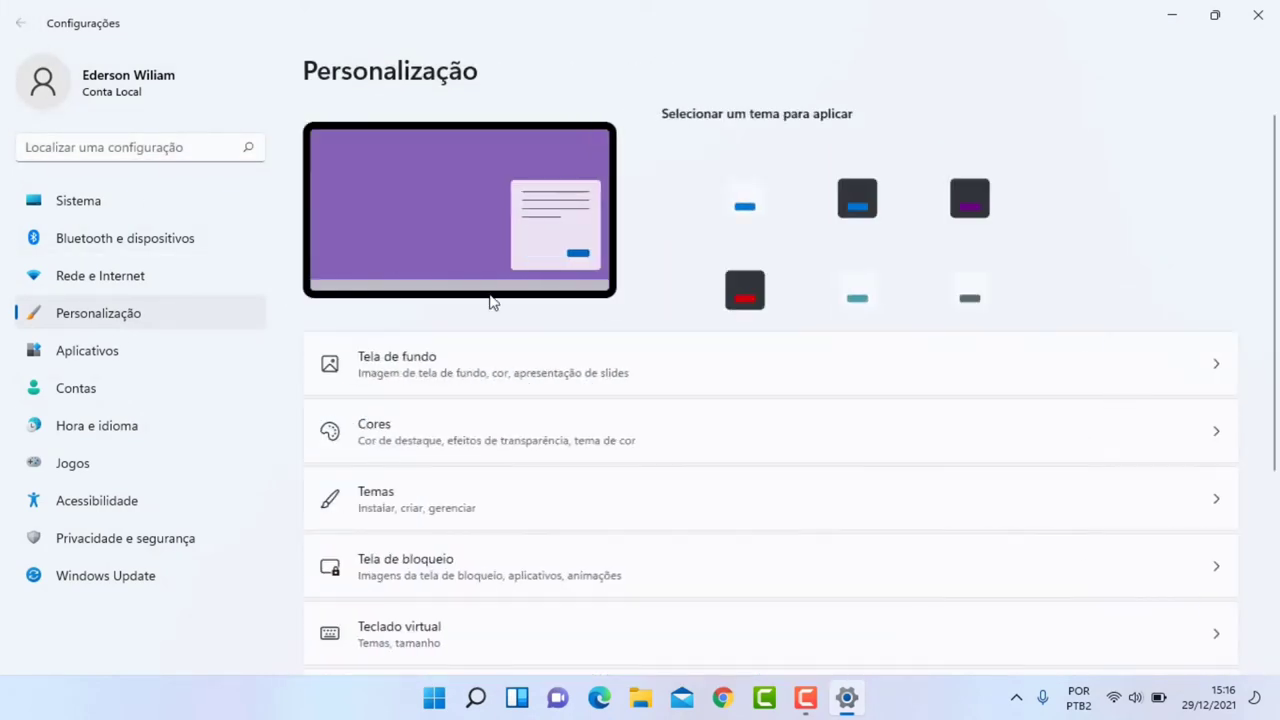
pyautogui.click(510, 372)
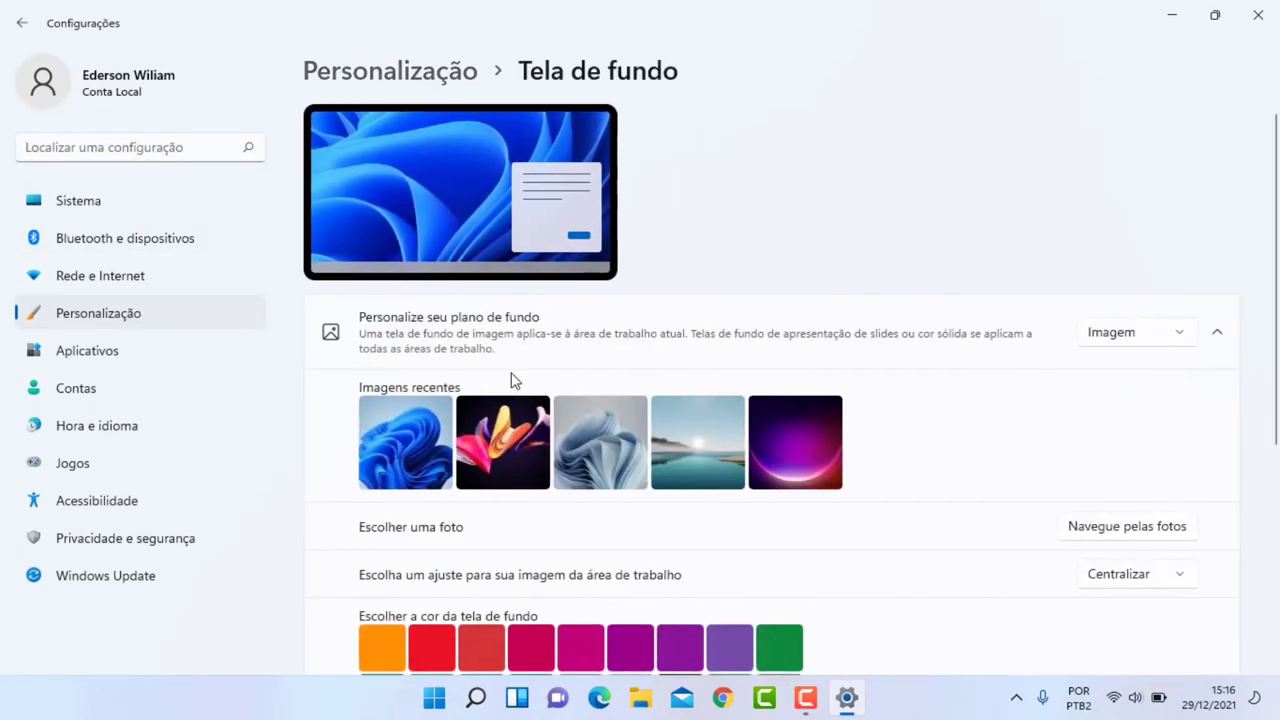
pyautogui.click(1131, 337)
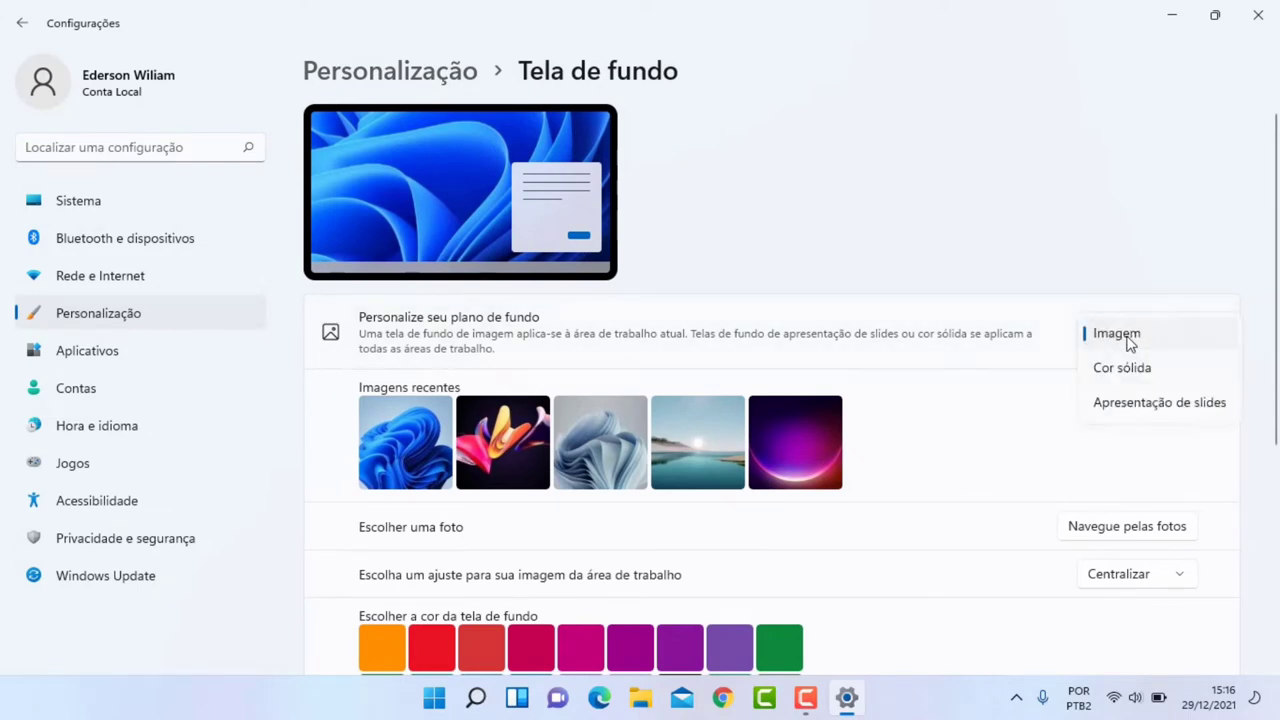
pyautogui.click(1128, 338)
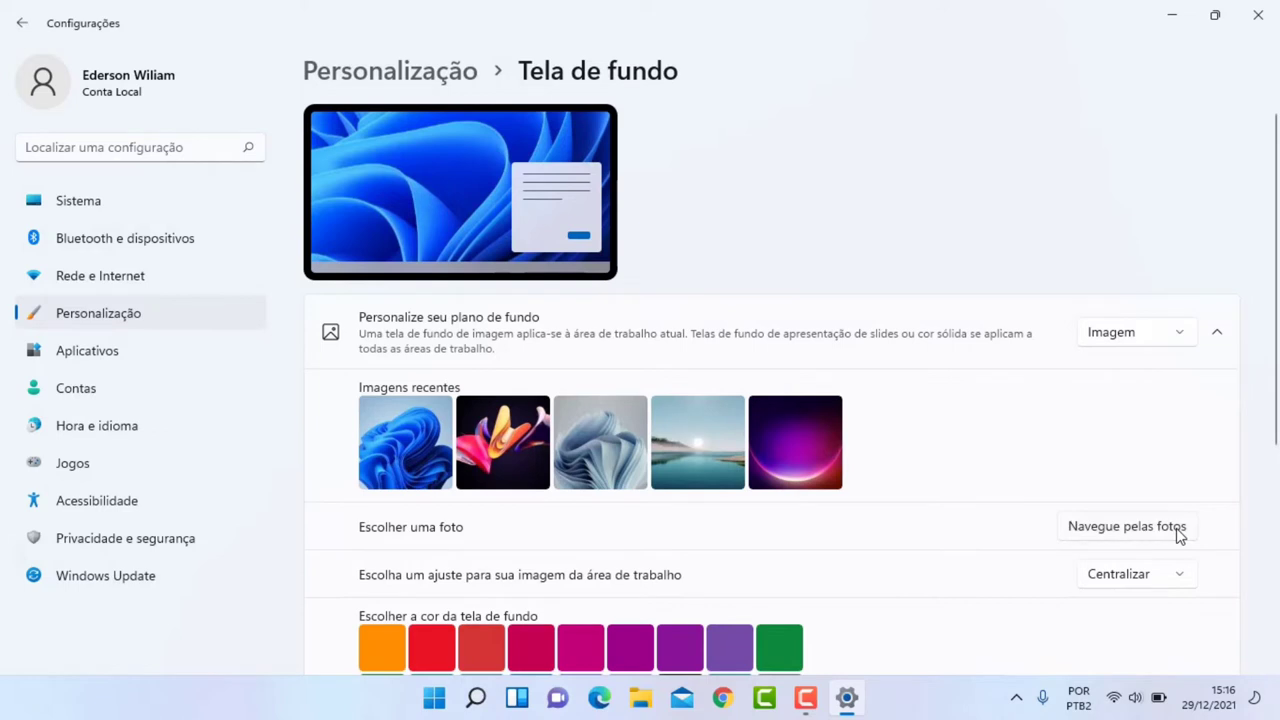
# Choose the photo 19235_en_1 from the Imagens folder as the desktop background and view it on the desktop.
pyautogui.click(1127, 527)
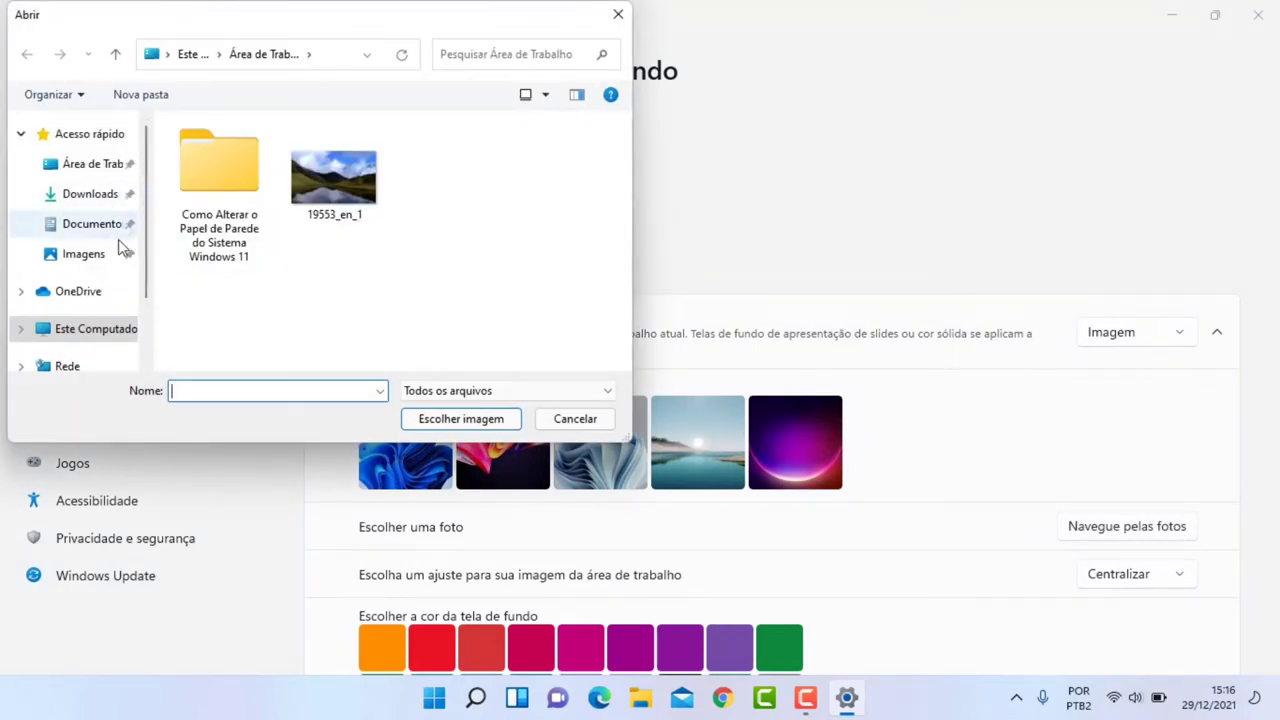
pyautogui.click(90, 256)
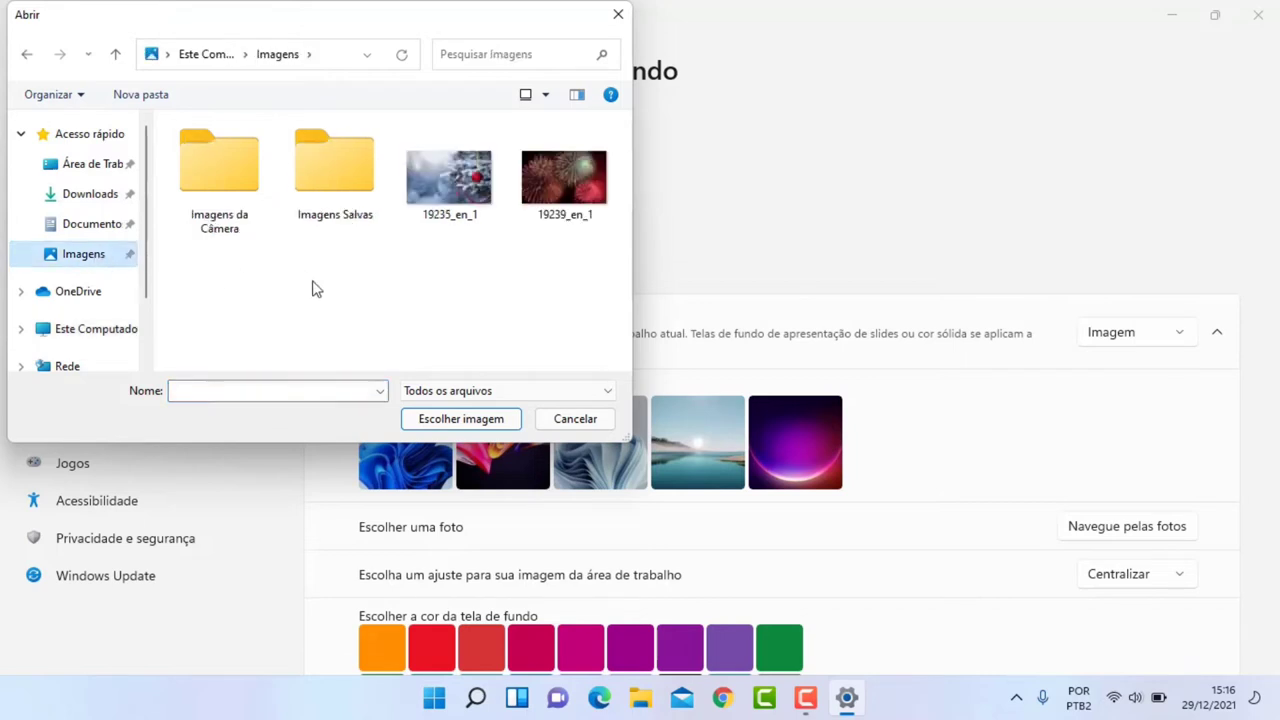
pyautogui.click(460, 190)
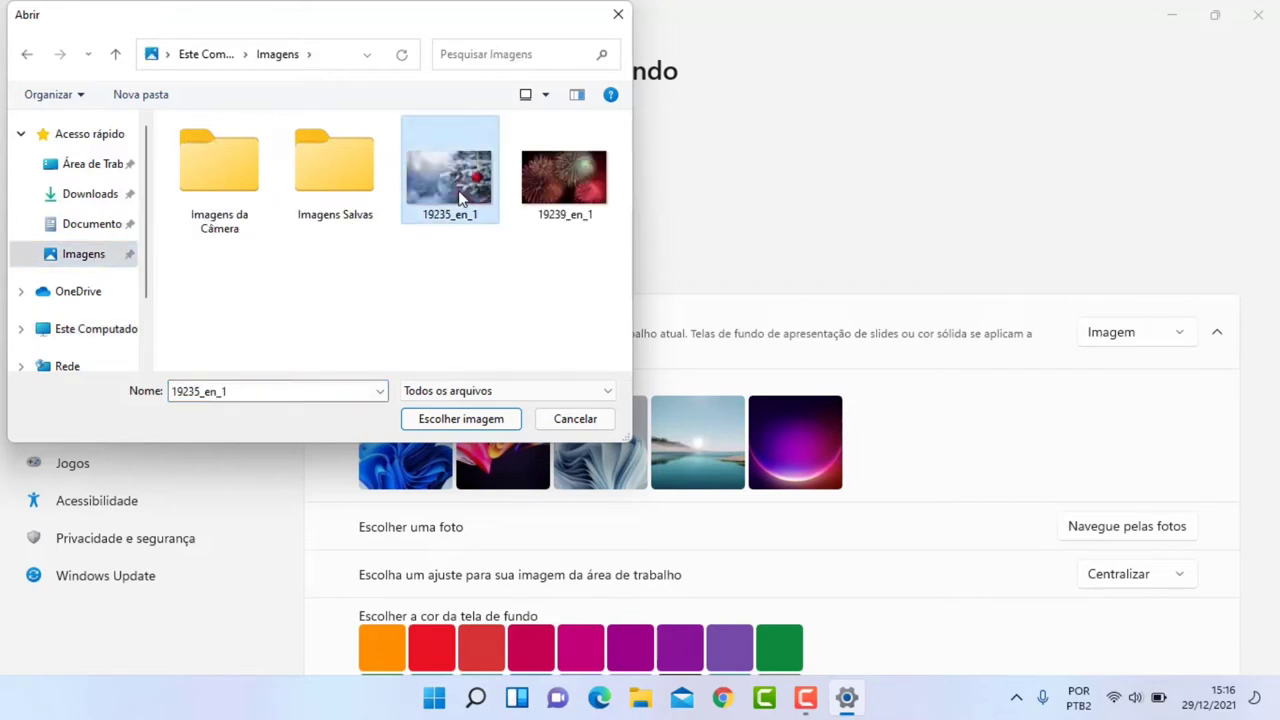
pyautogui.click(458, 419)
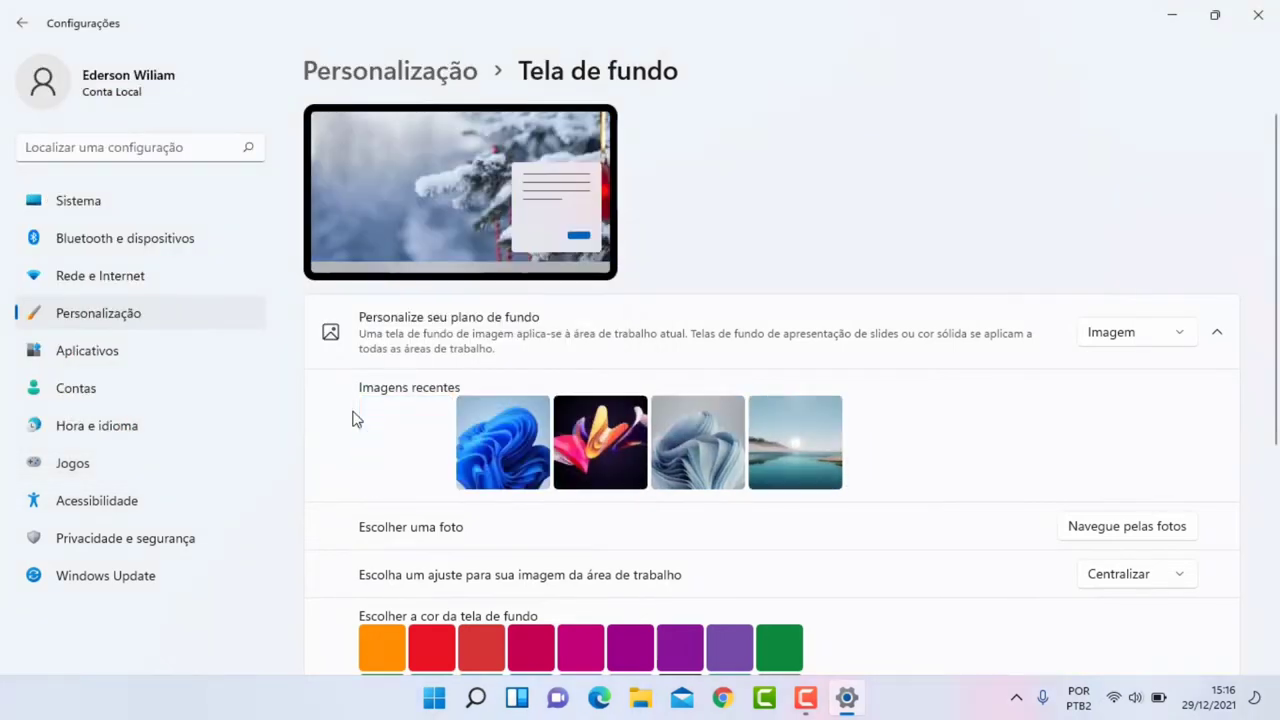
pyautogui.click(1171, 16)
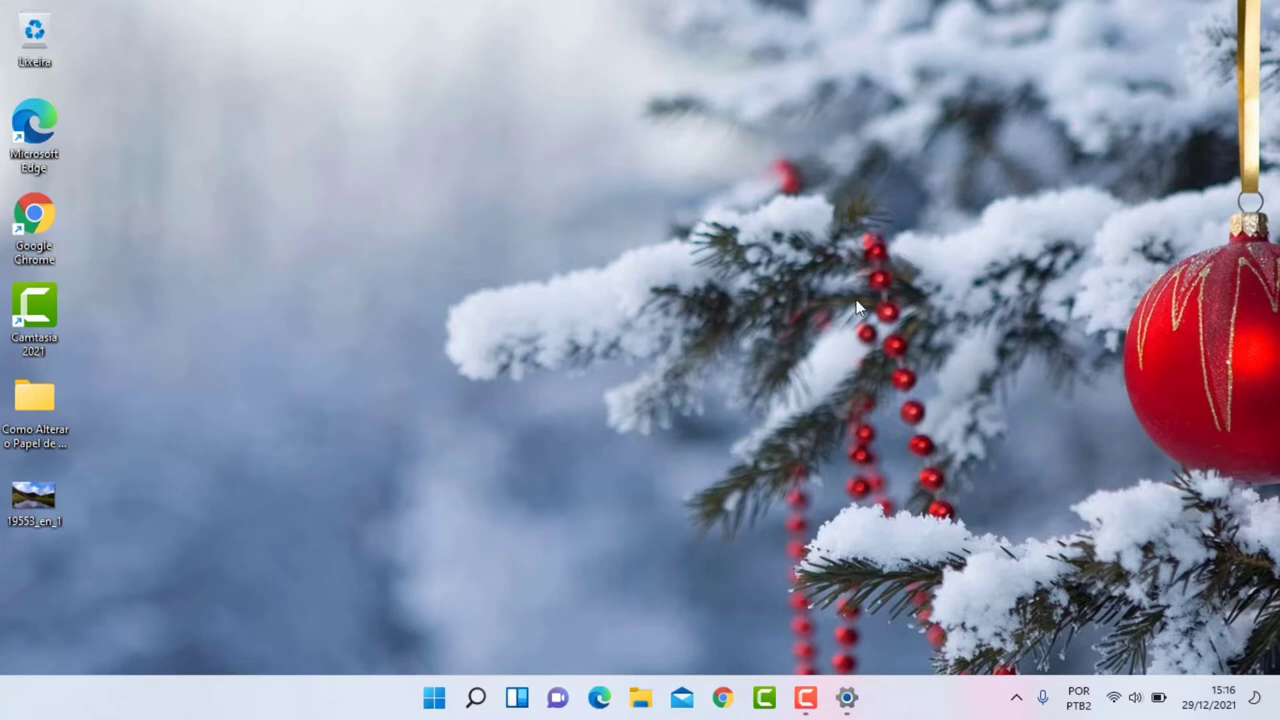
# Set the background image's fit to Estender and view it on the desktop.
pyautogui.click(847, 697)
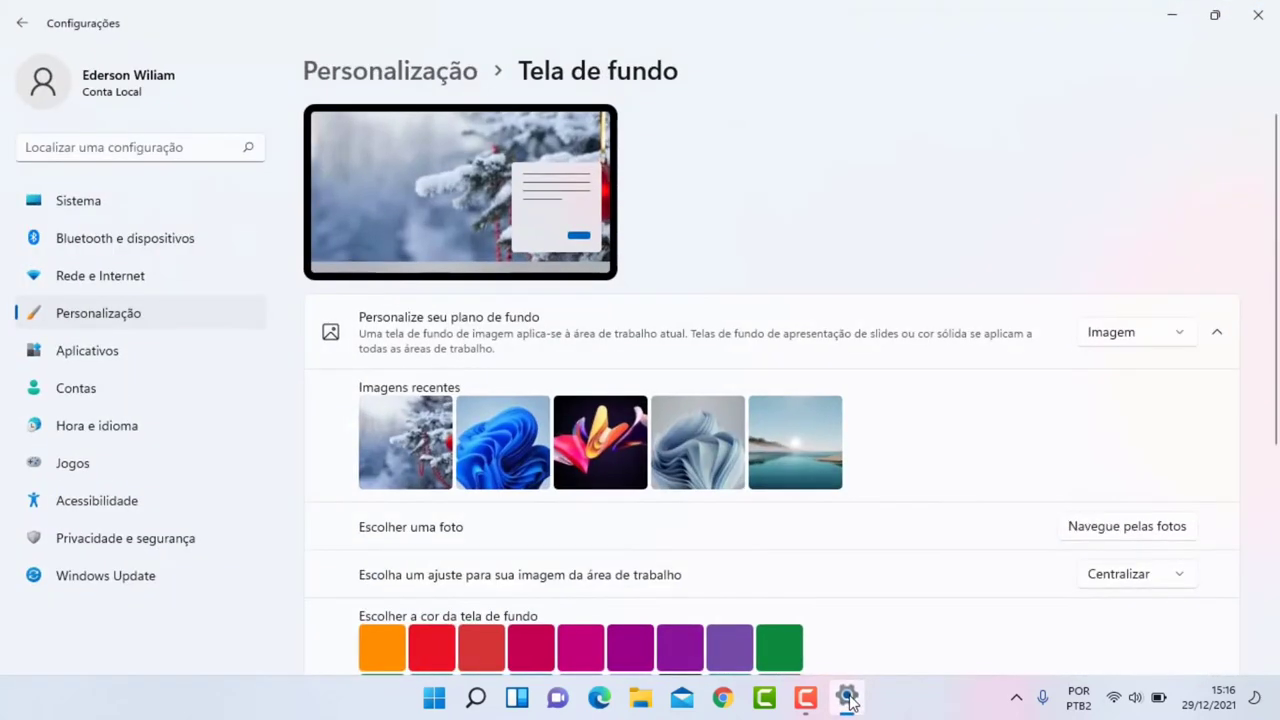
pyautogui.click(1140, 581)
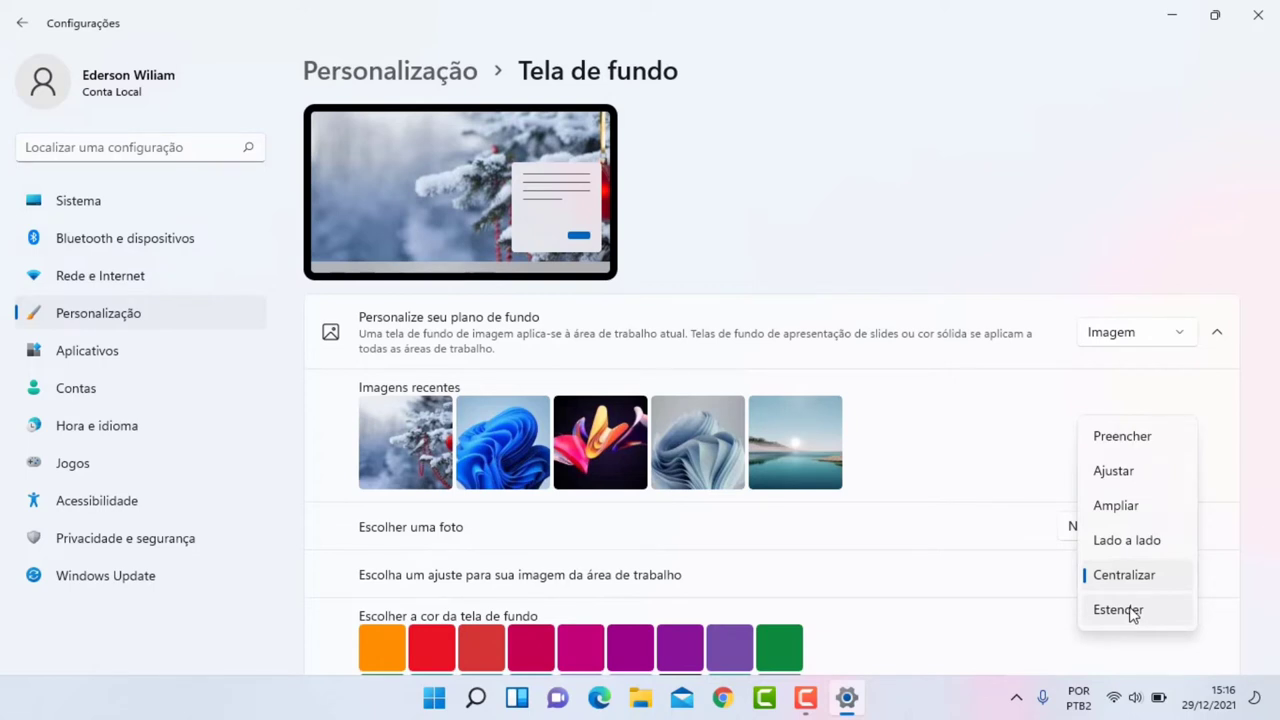
pyautogui.click(1132, 612)
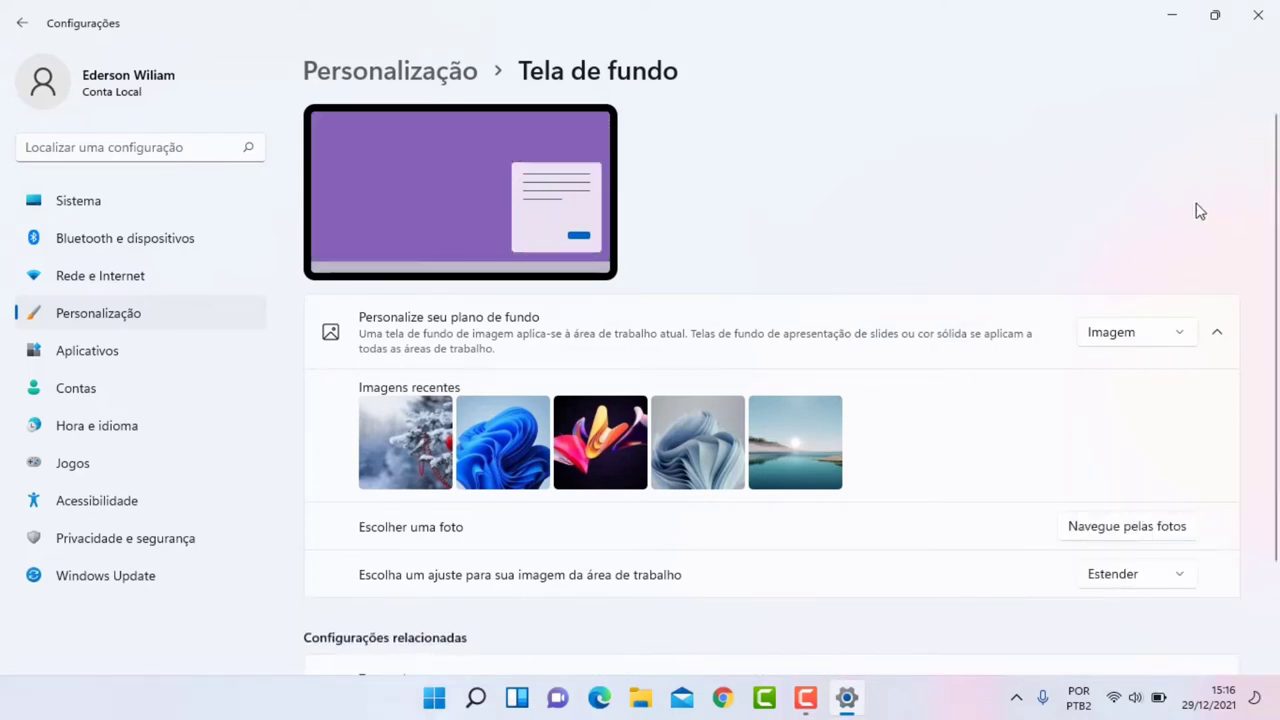
pyautogui.click(1172, 16)
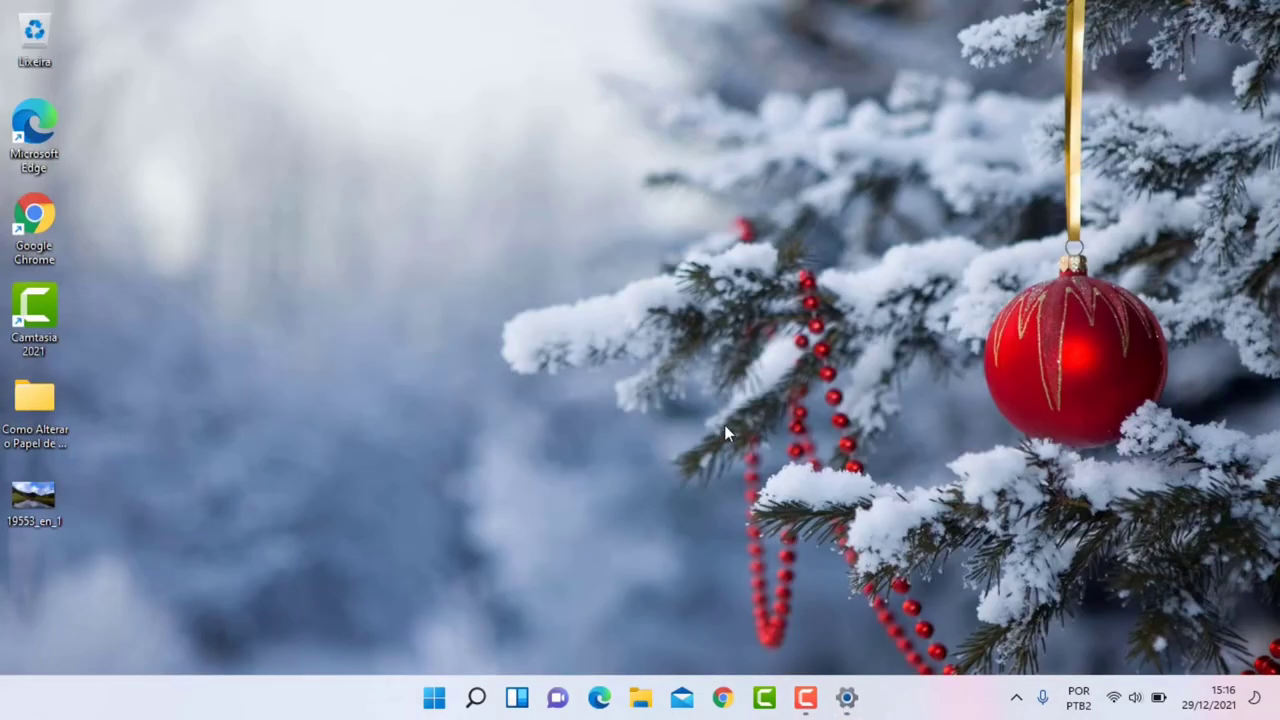
# Change the background image's fit to Ajustar and check it on the desktop.
pyautogui.click(846, 697)
pyautogui.click(1156, 582)
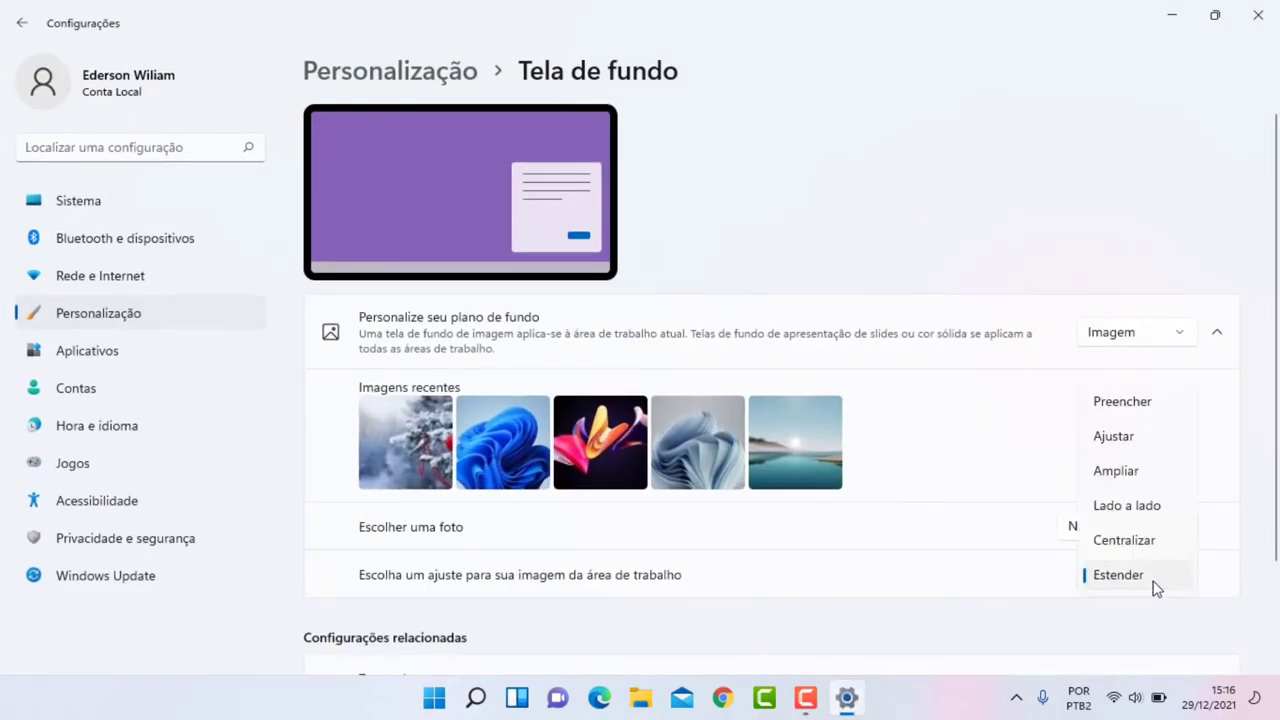
pyautogui.click(1150, 440)
pyautogui.click(1168, 15)
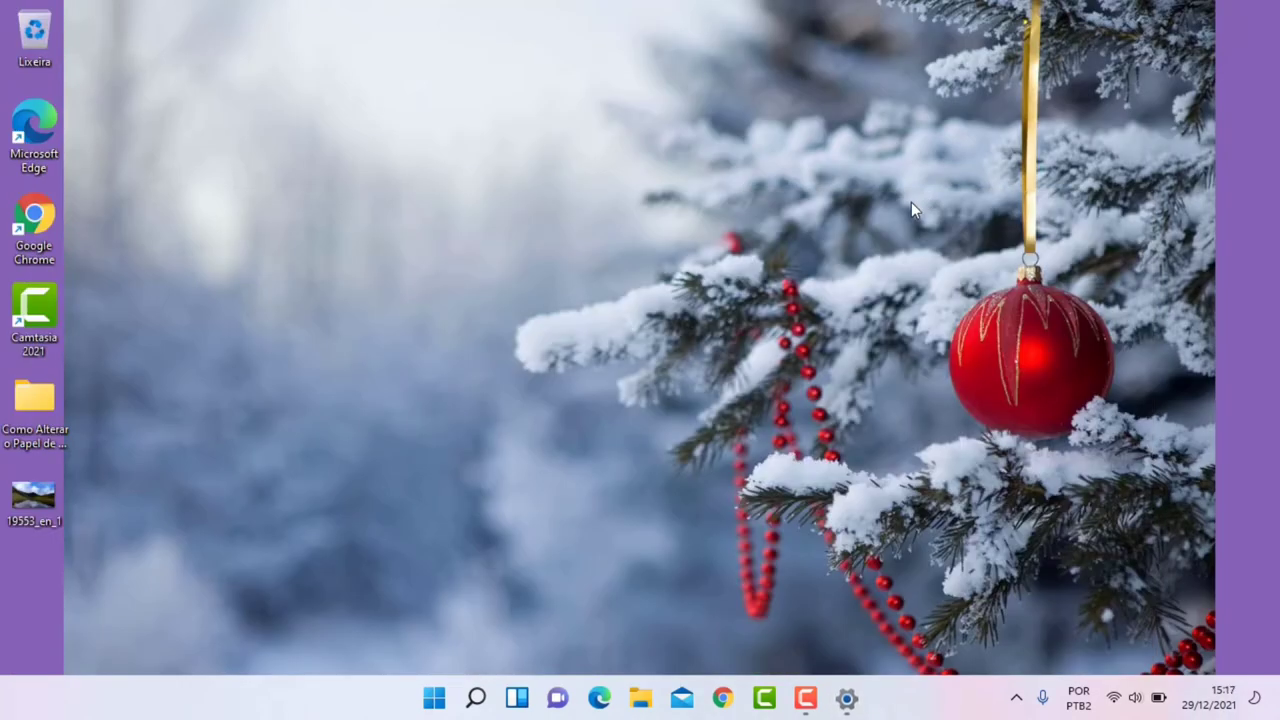
# Set the background image's fit to Preencher and view the desktop.
pyautogui.click(846, 697)
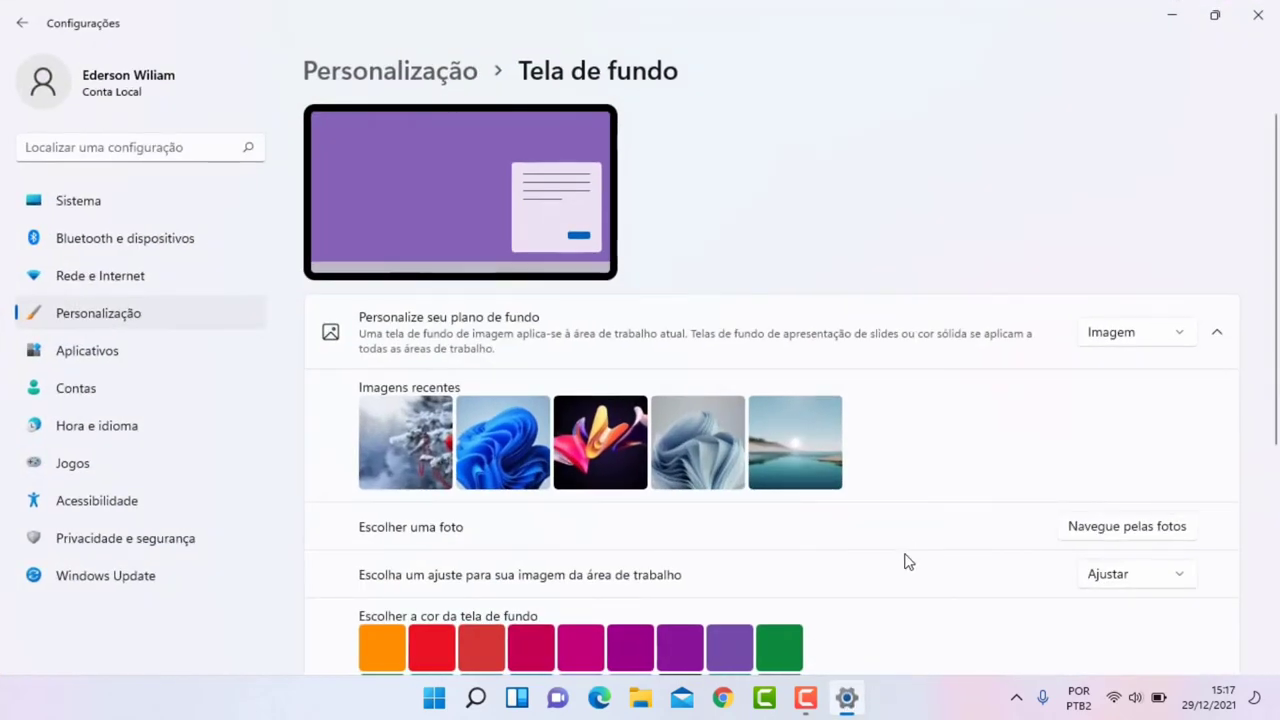
pyautogui.click(1107, 585)
pyautogui.click(1122, 471)
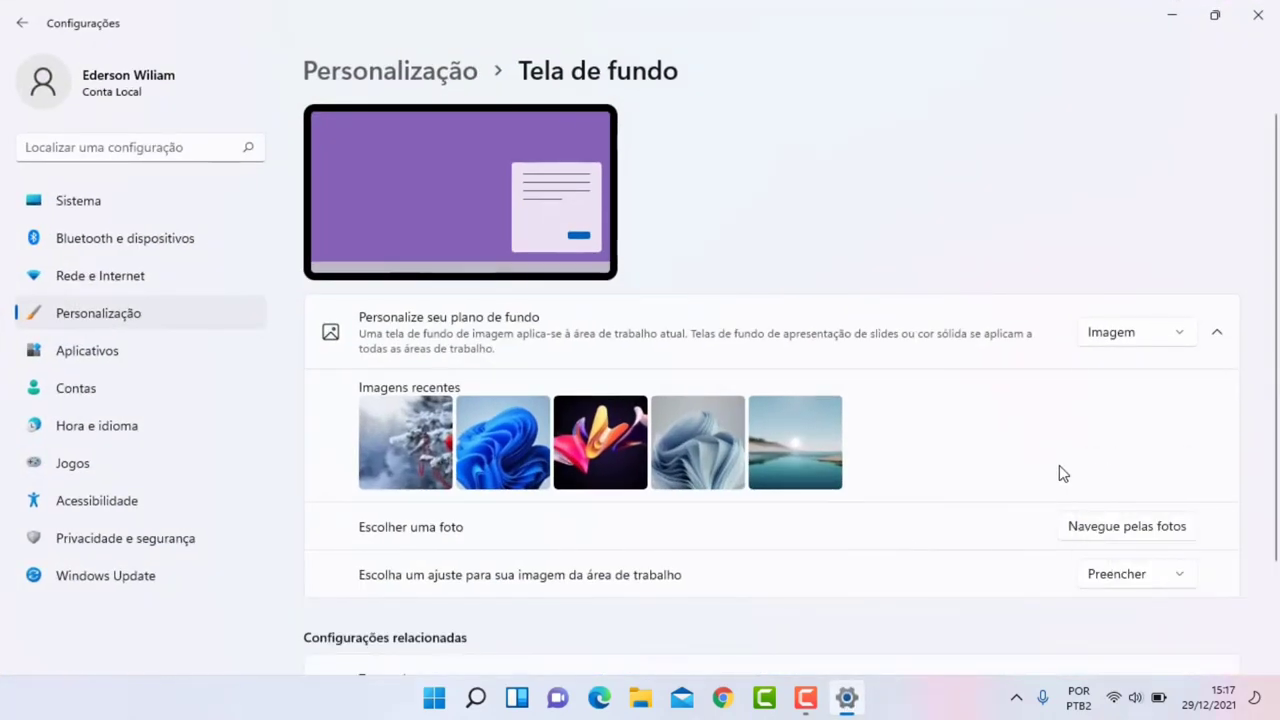
pyautogui.click(1135, 580)
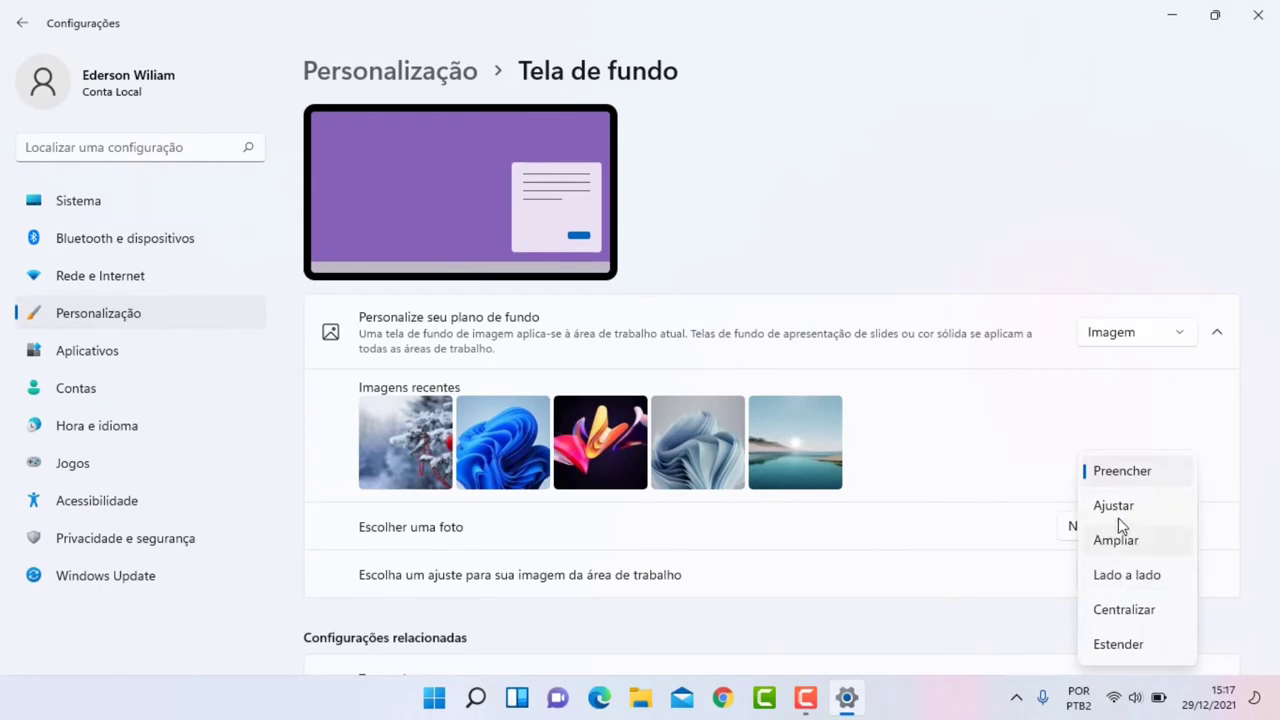
pyautogui.click(1143, 472)
pyautogui.click(1172, 15)
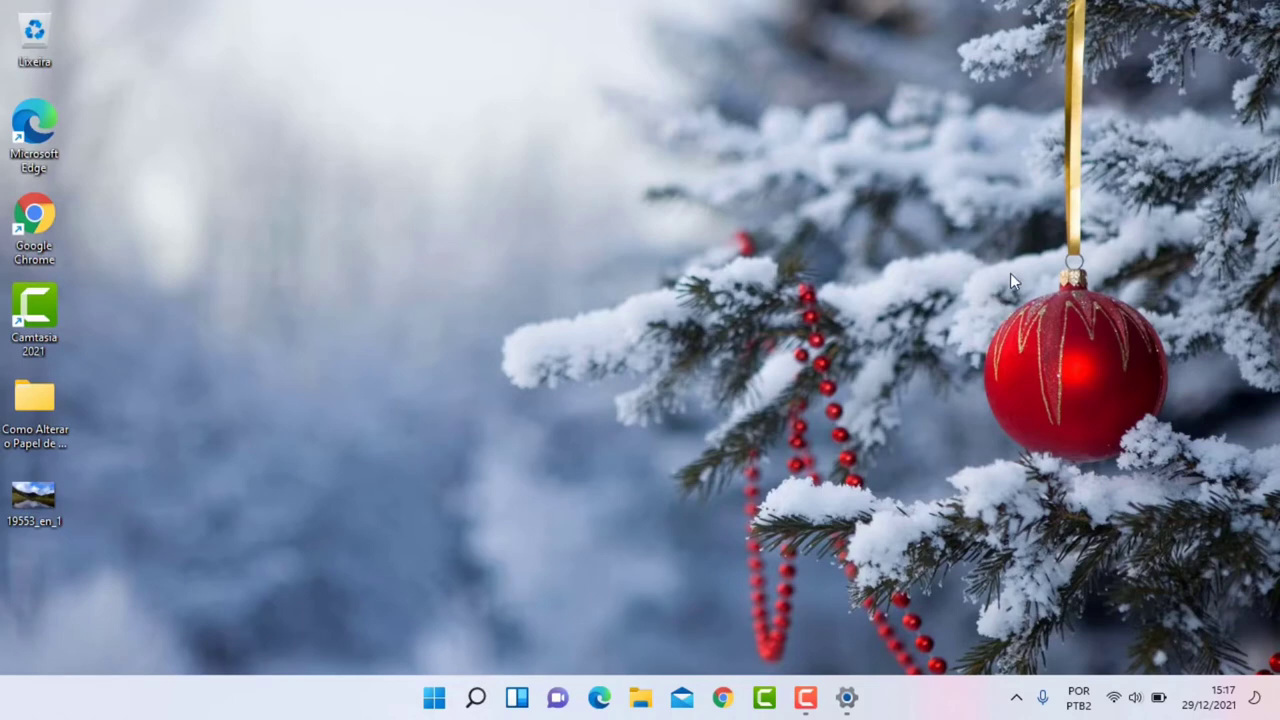
# Replace the desktop background with the photo 19239_en_1 through the background settings and view the desktop.
pyautogui.click(846, 697)
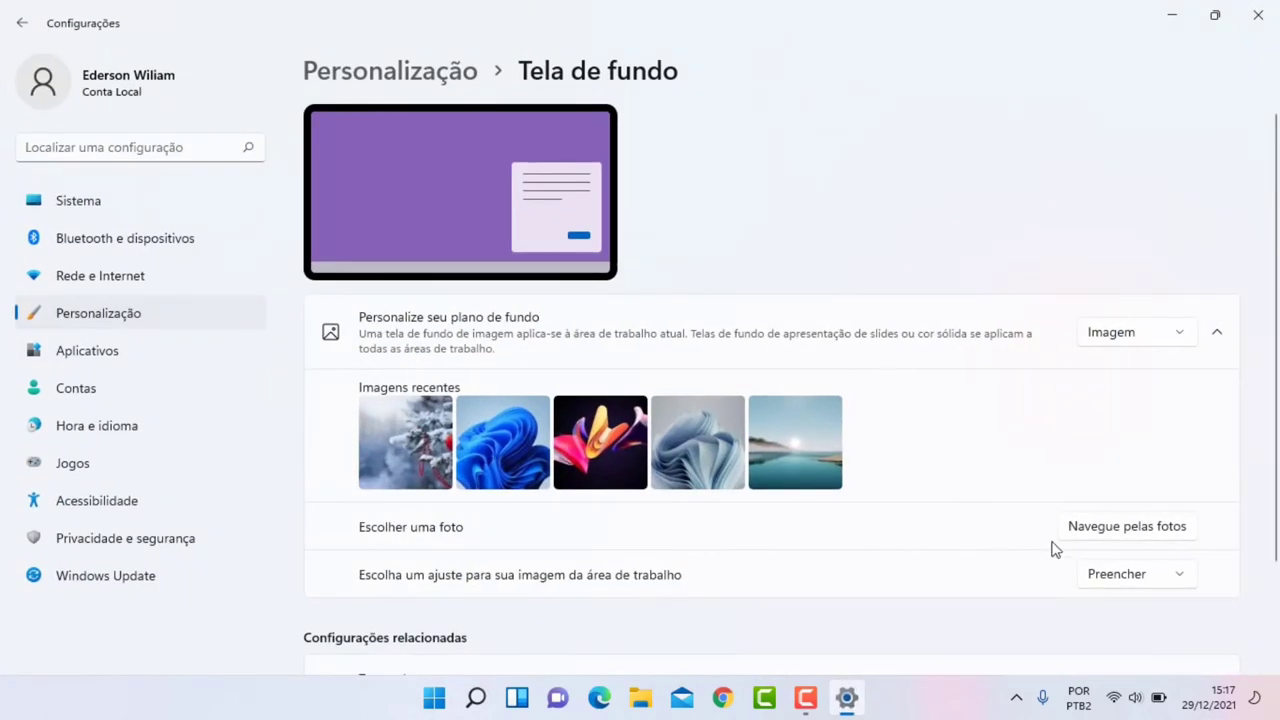
pyautogui.click(1163, 528)
pyautogui.click(601, 178)
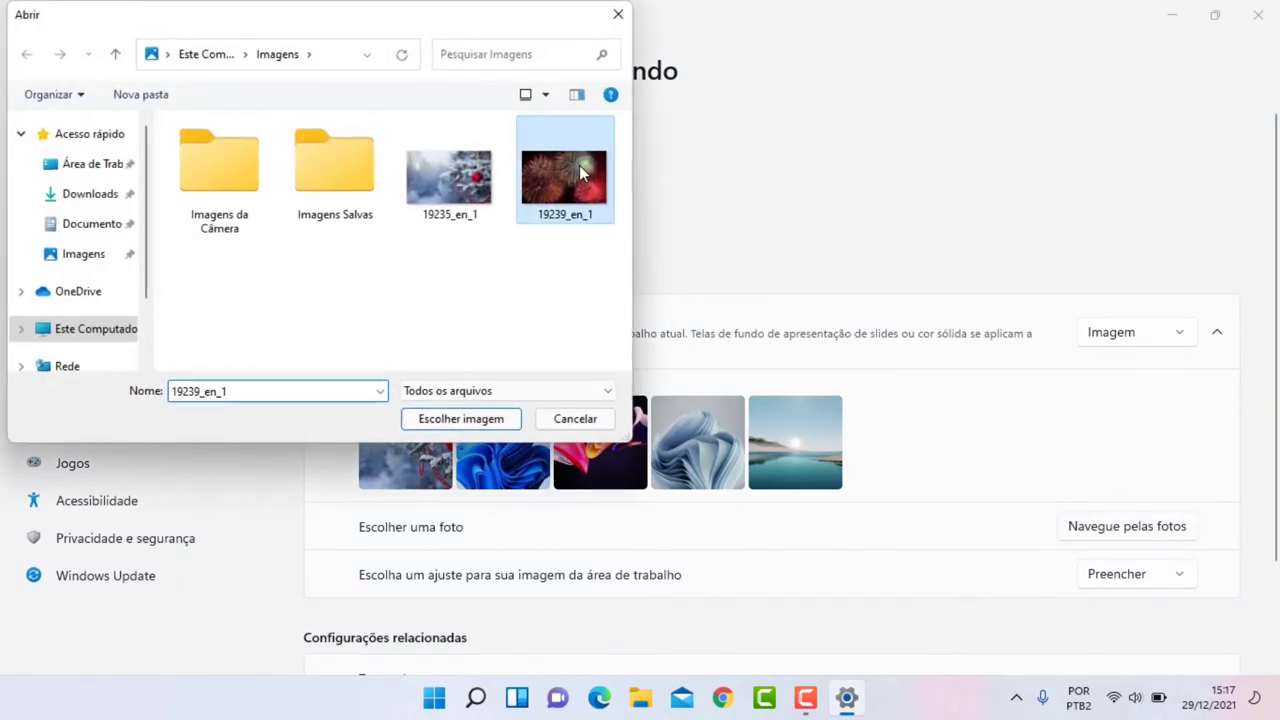
pyautogui.click(486, 418)
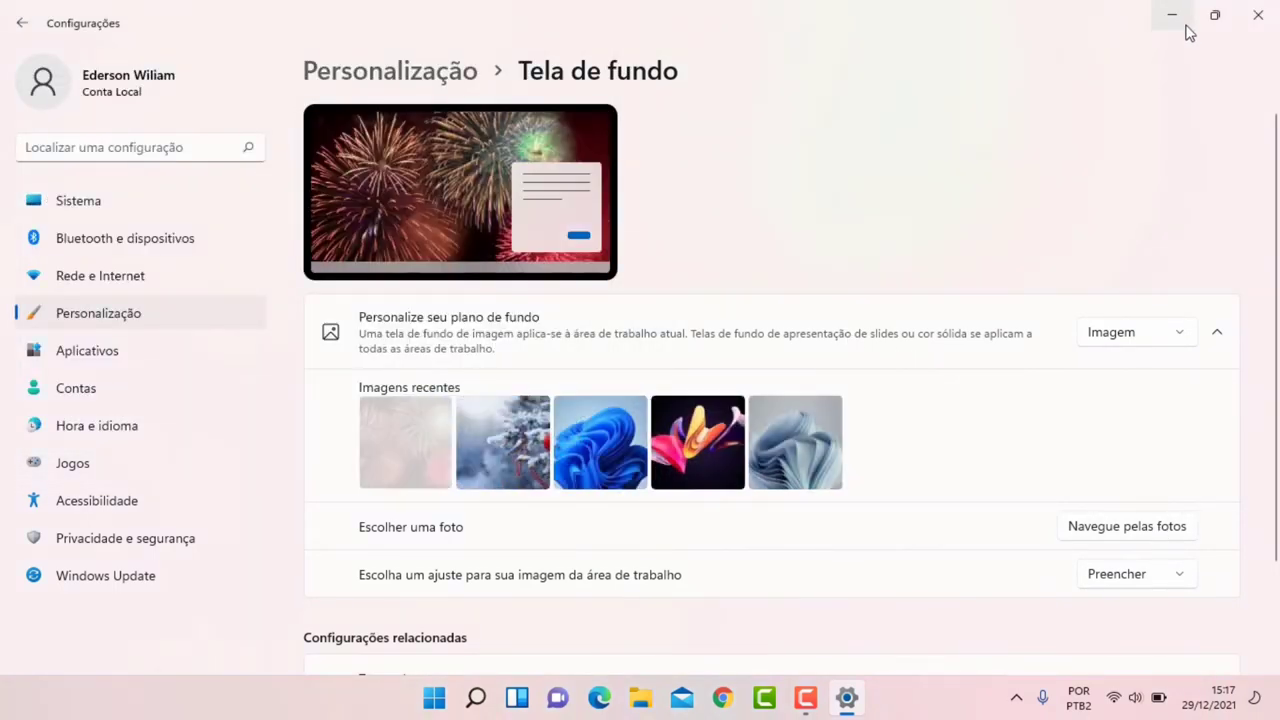
pyautogui.click(1172, 15)
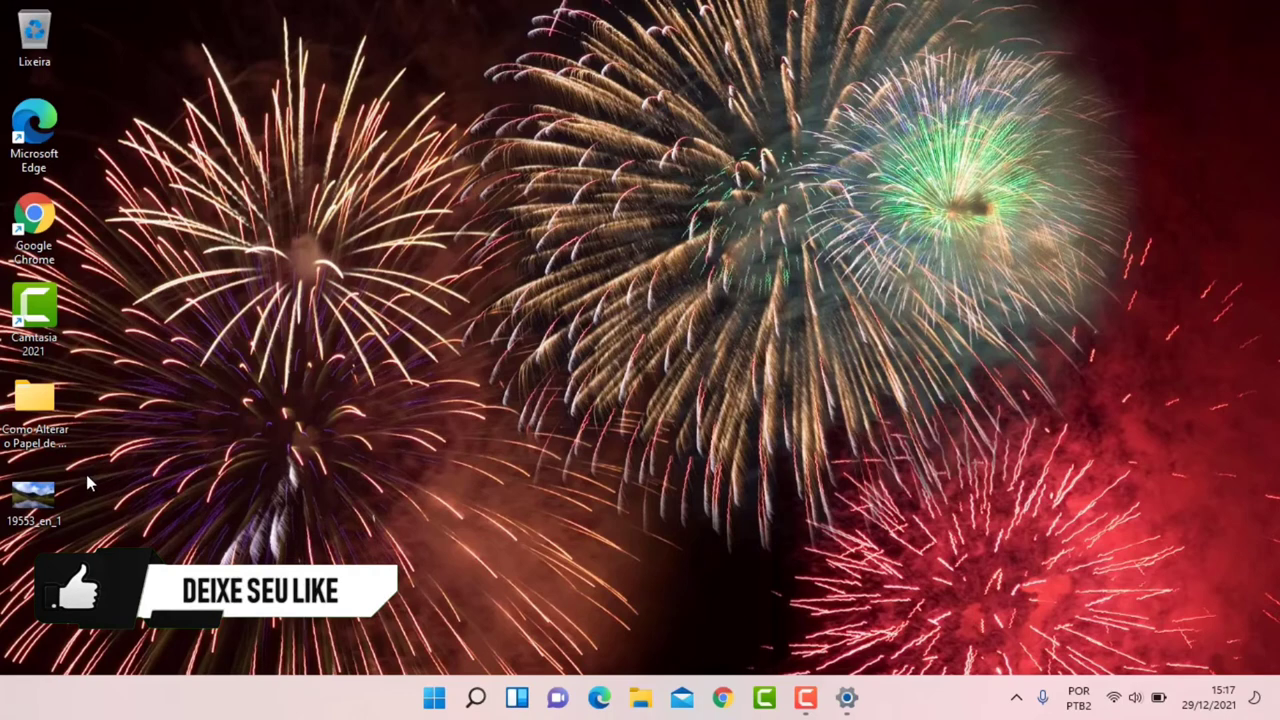
# Move the 19553_en_1 image icon to the upper middle of the desktop.
pyautogui.moveTo(38, 498); pyautogui.dragTo(580, 92)
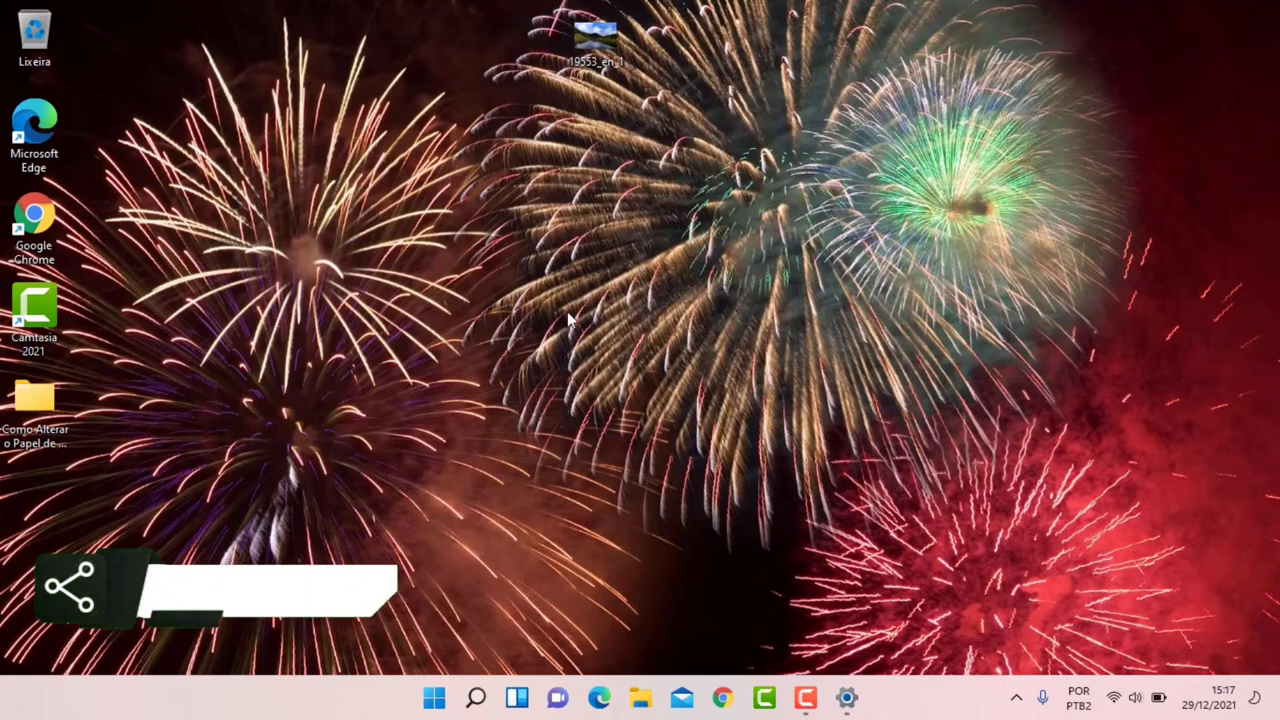
# In File Explorer, set 19239_en_1 from the Imagens folder as the desktop background and close the window.
pyautogui.click(645, 706)
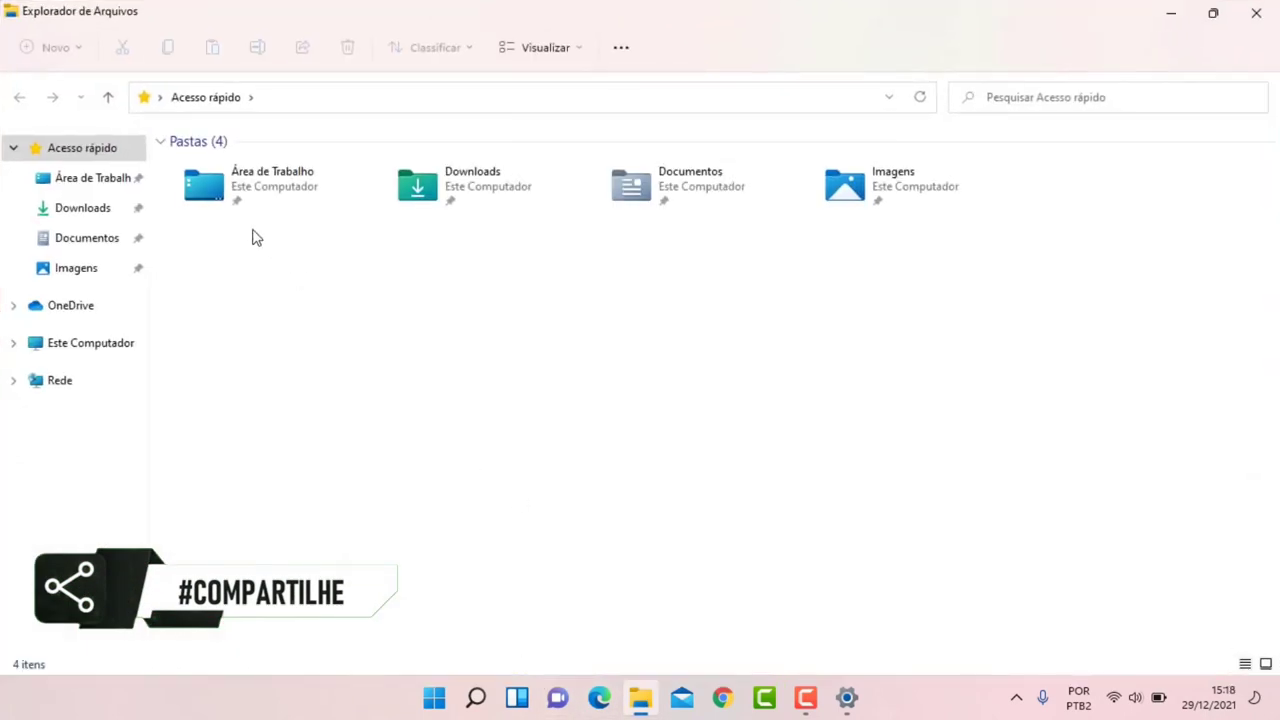
pyautogui.click(100, 269)
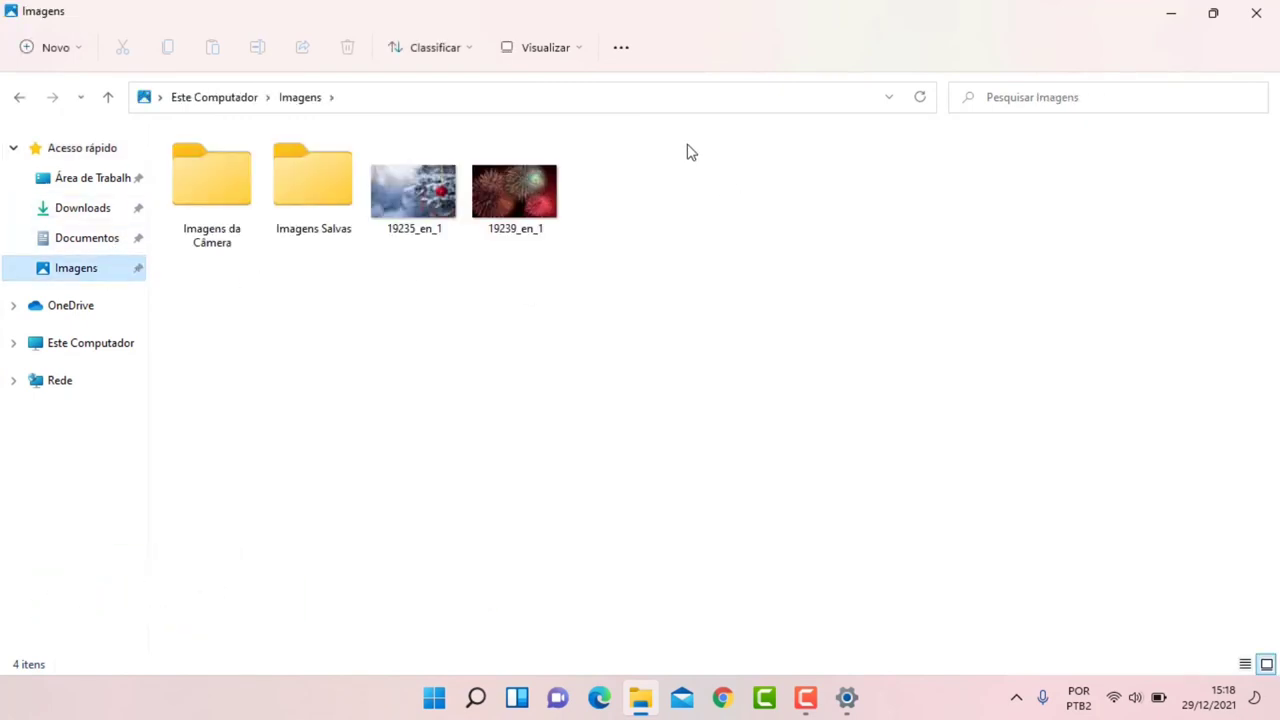
pyautogui.rightClick(530, 186)
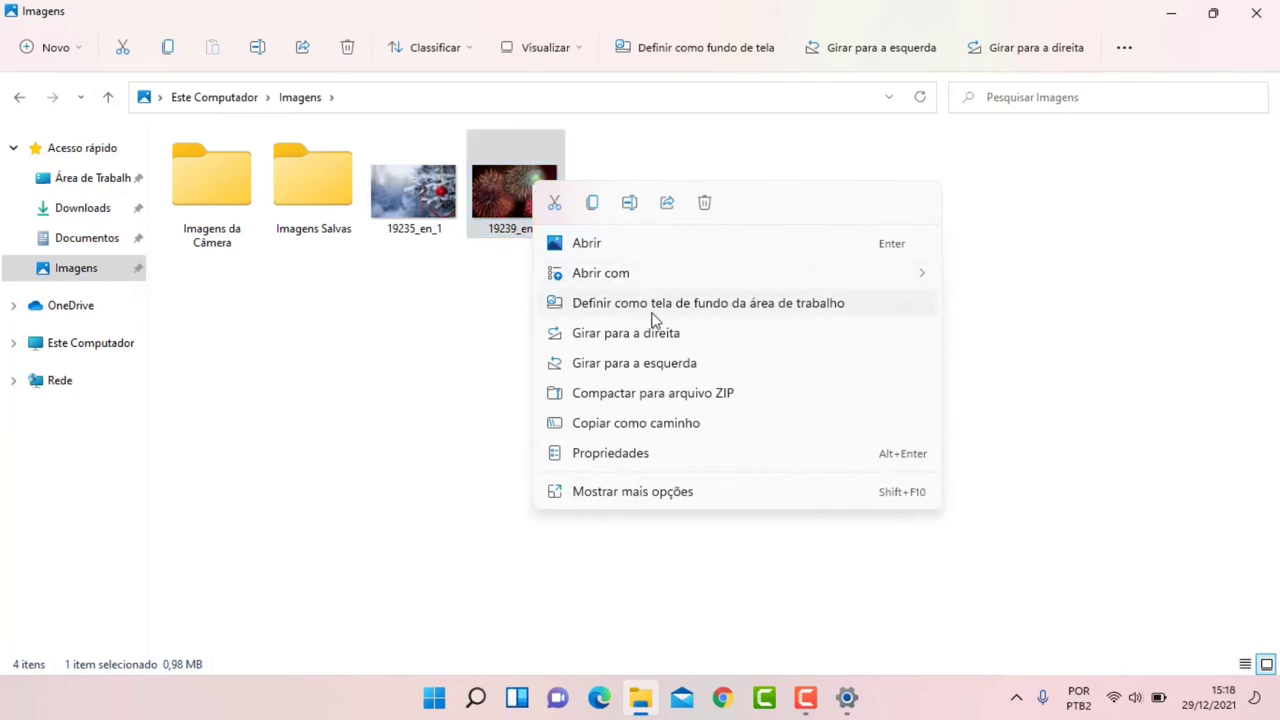
pyautogui.click(912, 311)
pyautogui.click(1256, 13)
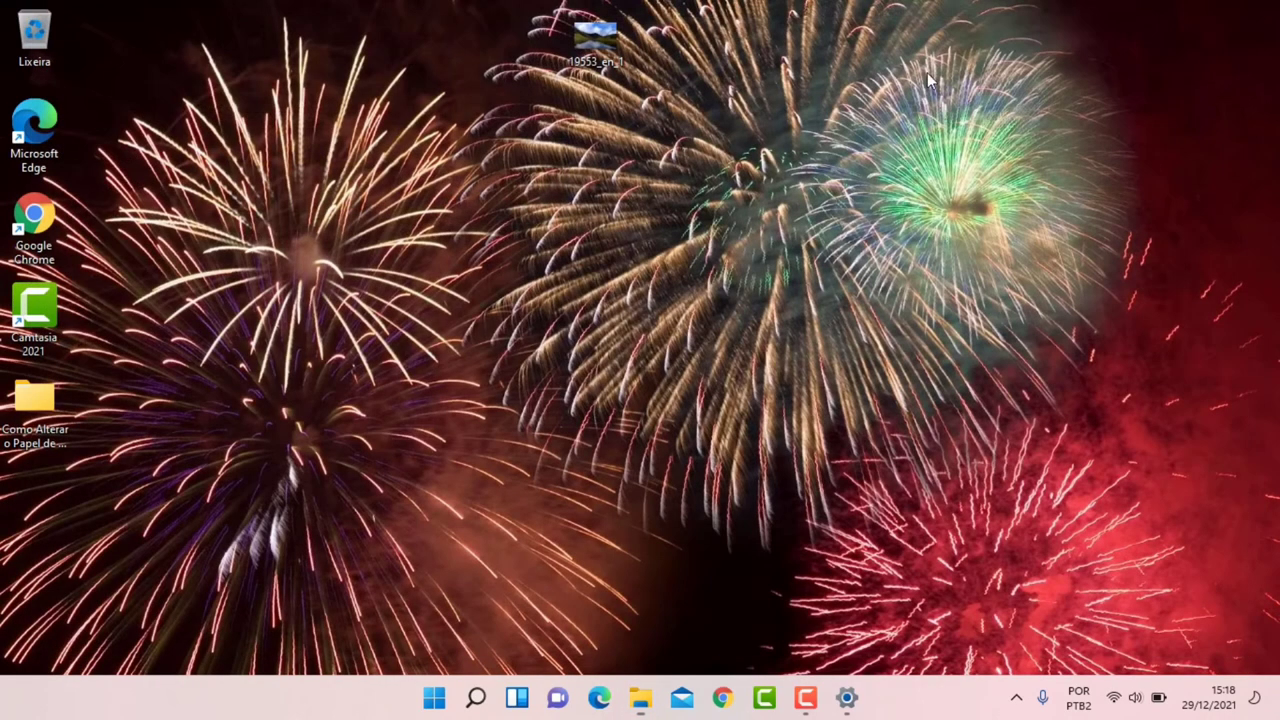
# Set the desktop image 19553_en_1 as the background and move its icon back below the folder in the icon column.
pyautogui.rightClick(598, 39)
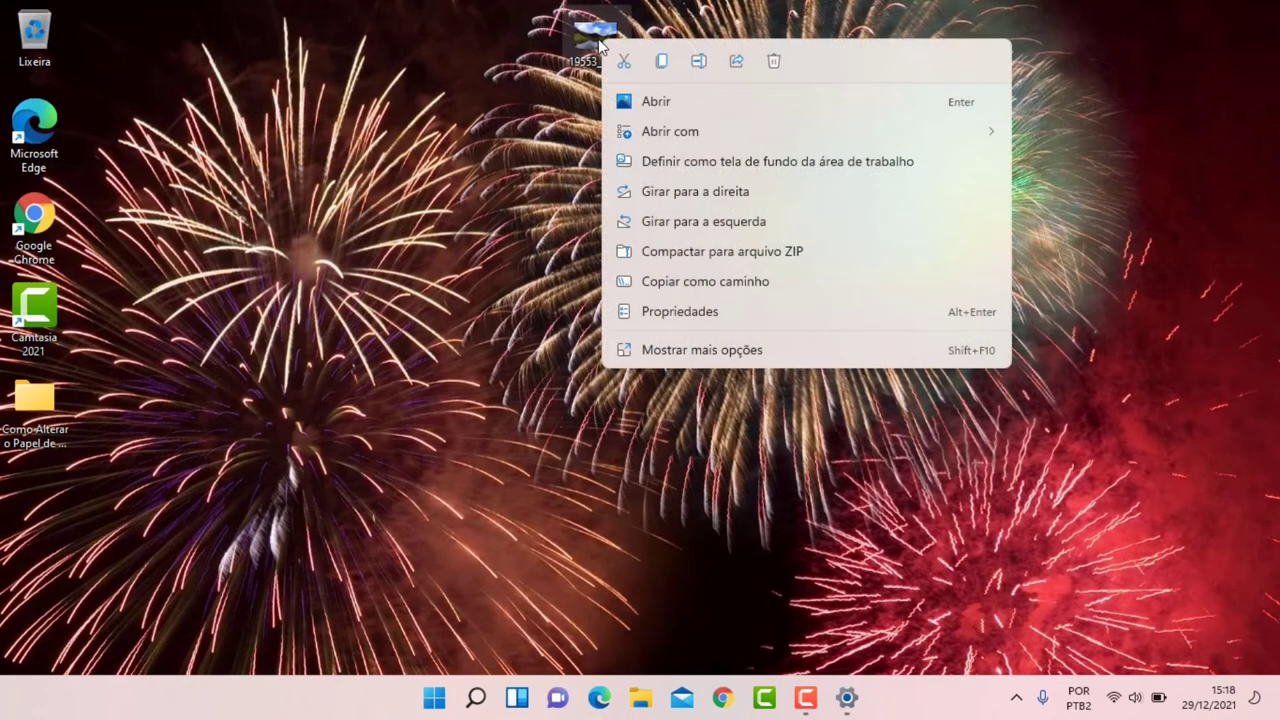
pyautogui.click(697, 164)
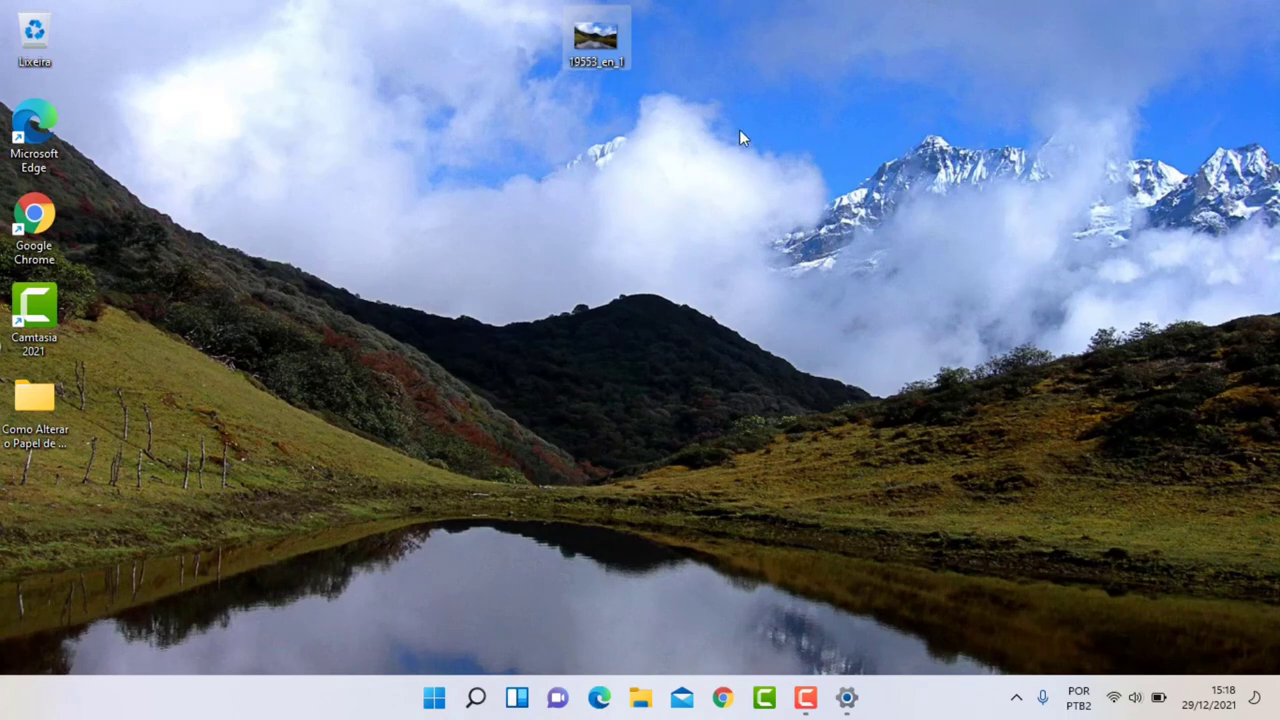
pyautogui.moveTo(596, 40); pyautogui.dragTo(36, 495)
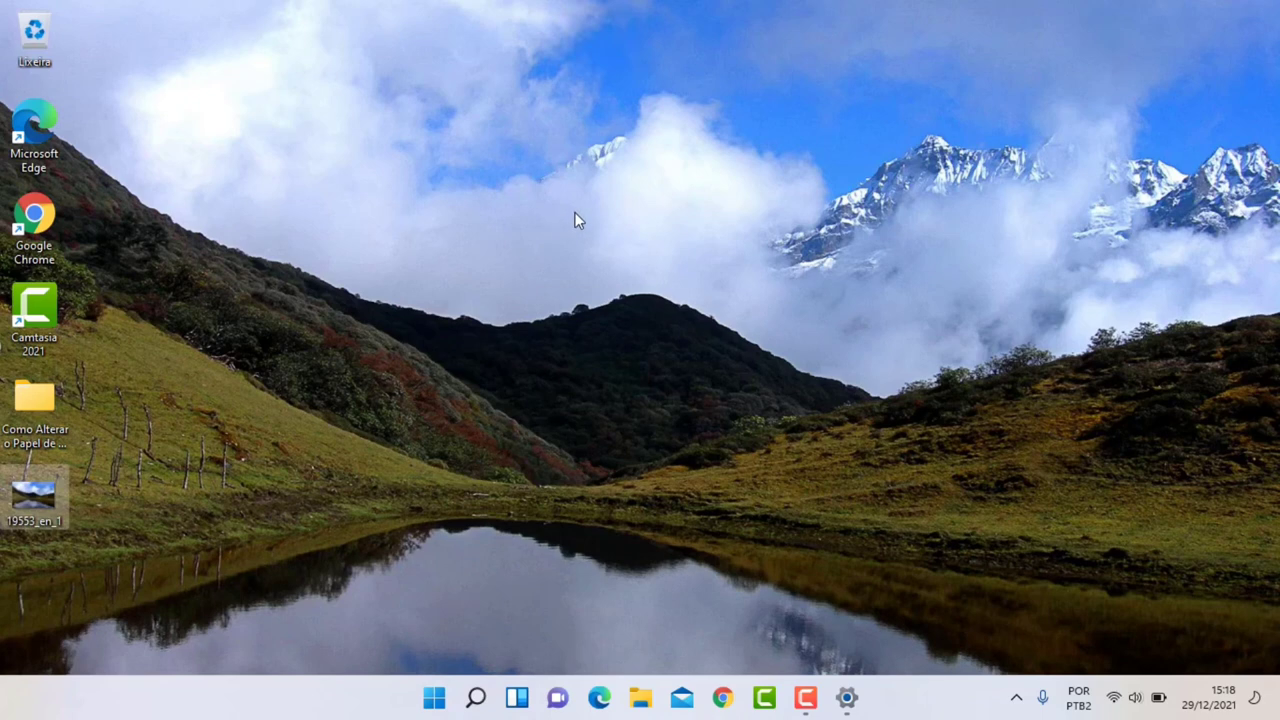